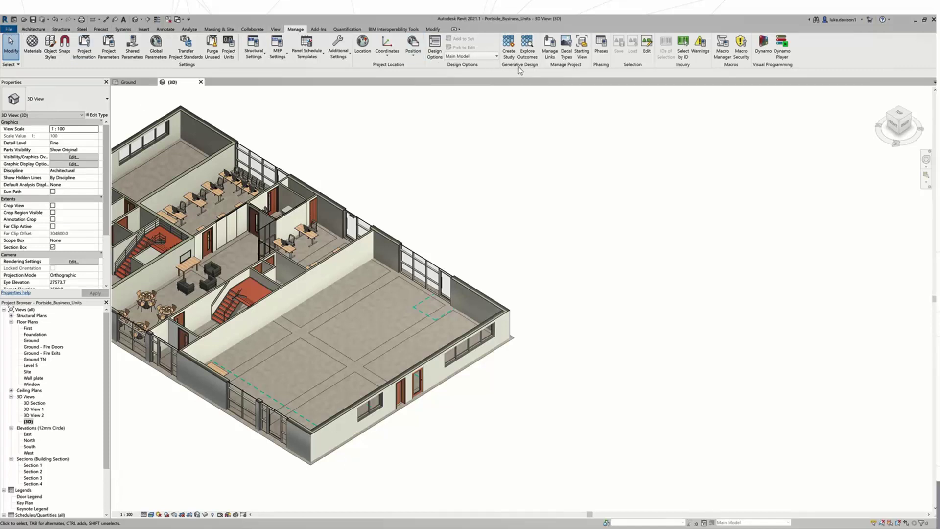
Step: Start a new generative design study and arrange the study window side by side with the Revit model
left_click(509, 45)
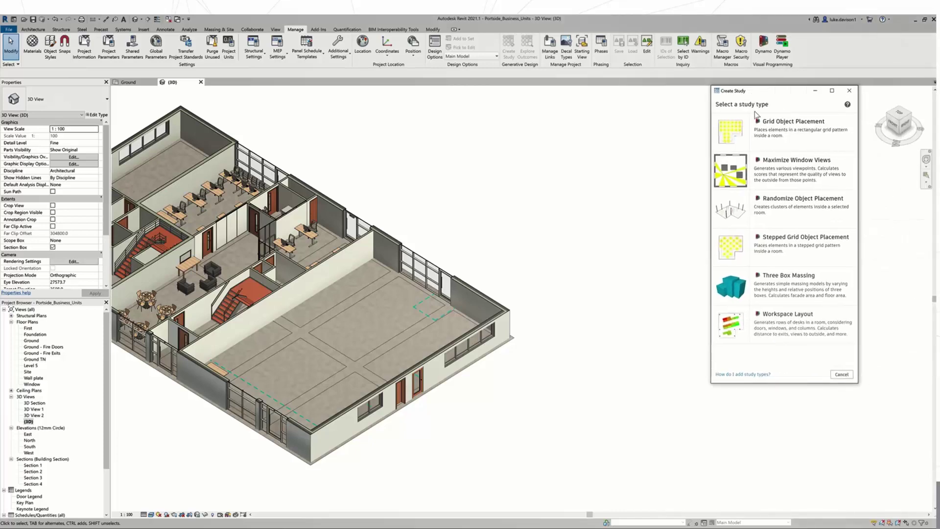
double_click(550, 21)
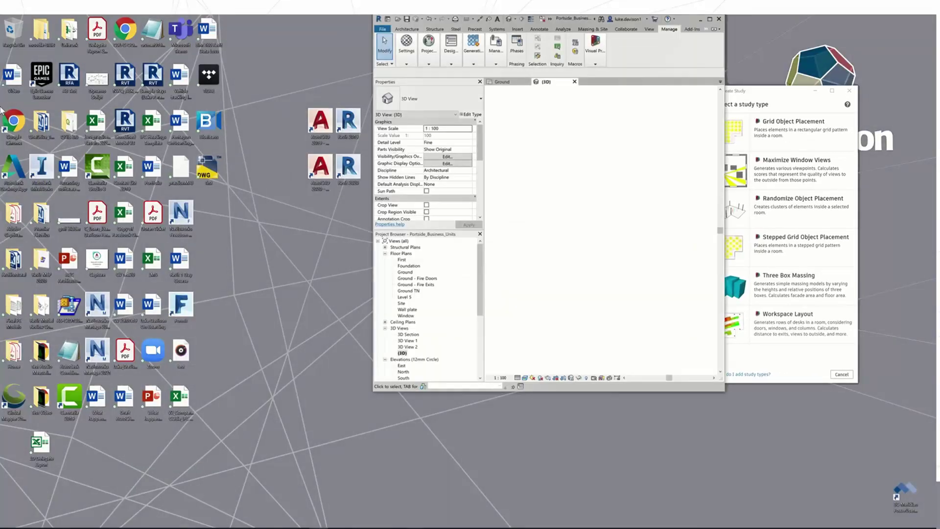
left_click_drag(549, 22, 7, 109)
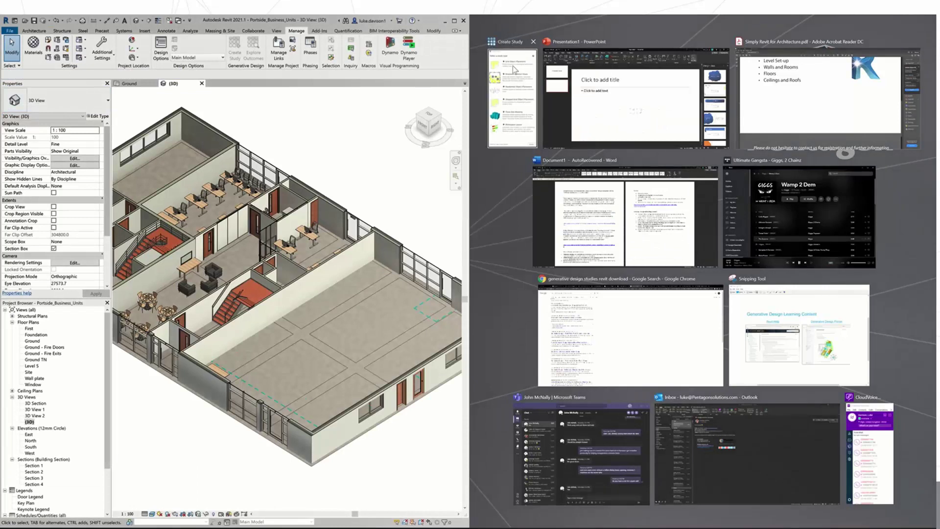
left_click(512, 78)
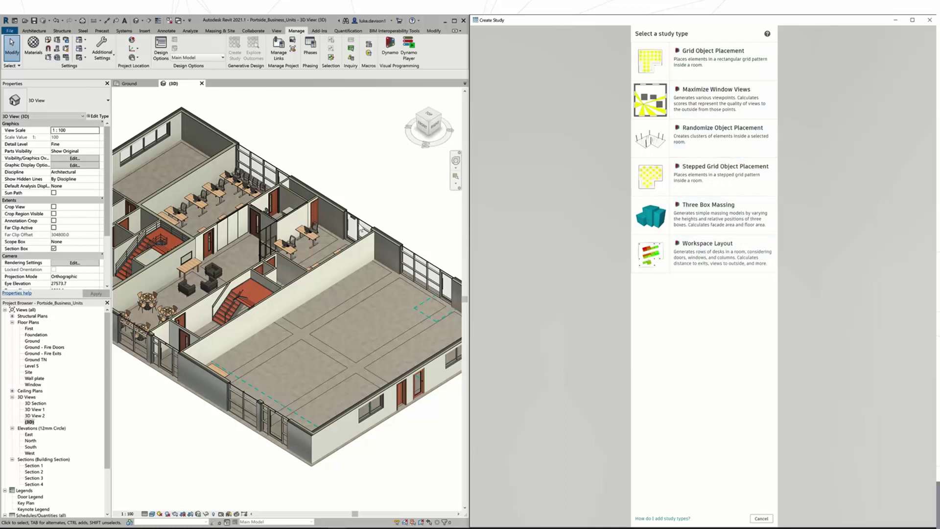
Step: Choose the Stepped Grid Object Placement study, name it "Training Room Desk Layout" and set its method to Like This
left_click(708, 180)
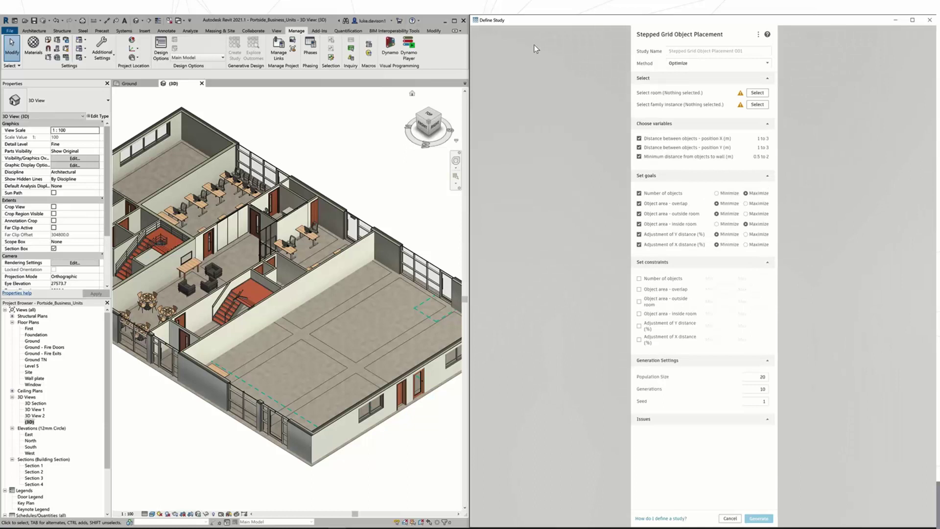
left_click(704, 51)
type("Training Room Desk Layout")
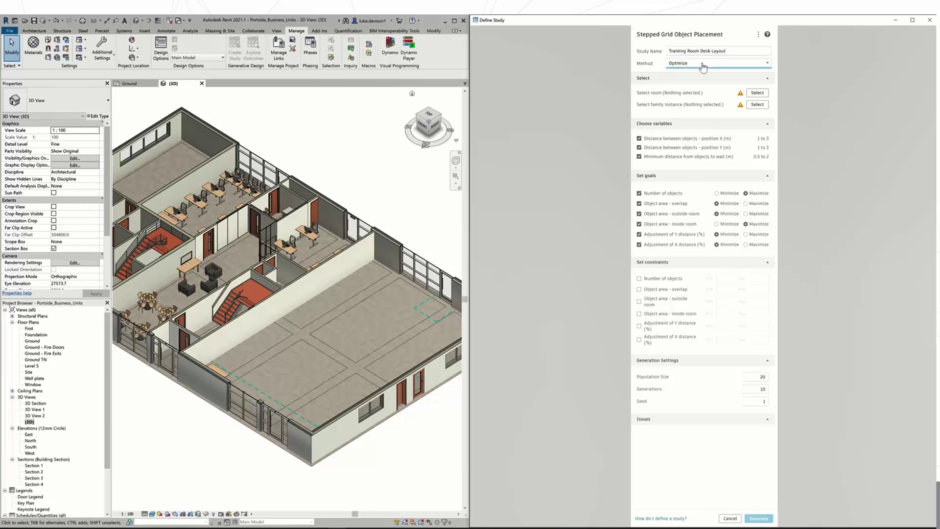
left_click(703, 65)
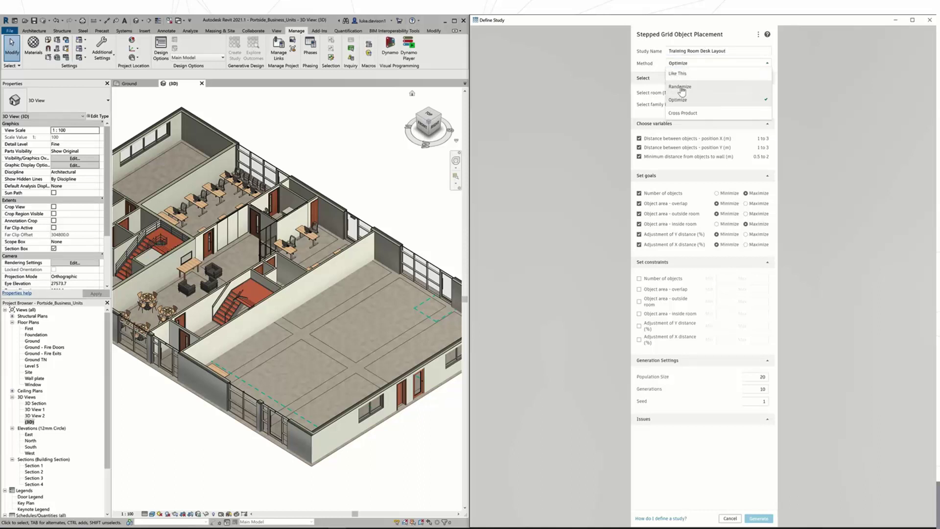
left_click(684, 78)
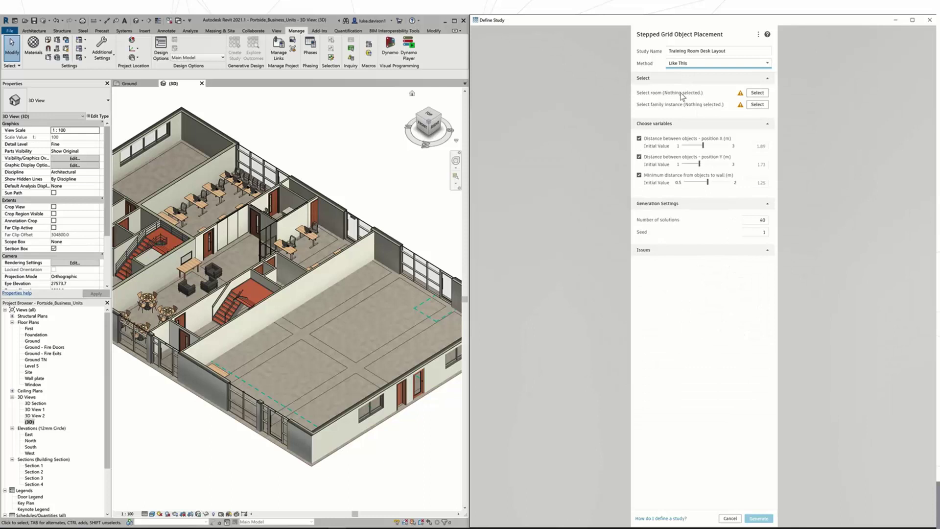
Step: Assign the large empty room in the Ground floor plan as the study's room and a desk in the 3D view as its family instance
left_click(751, 93)
left_click(129, 84)
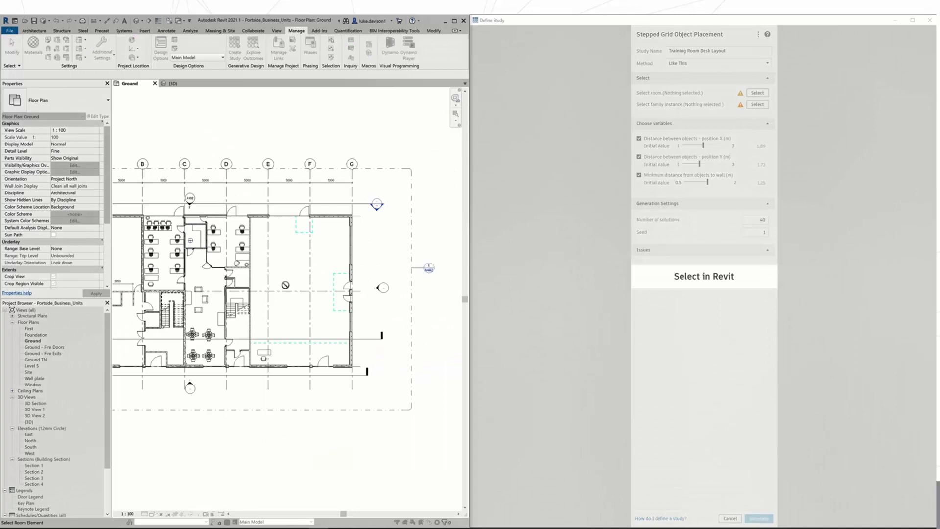
left_click(284, 322)
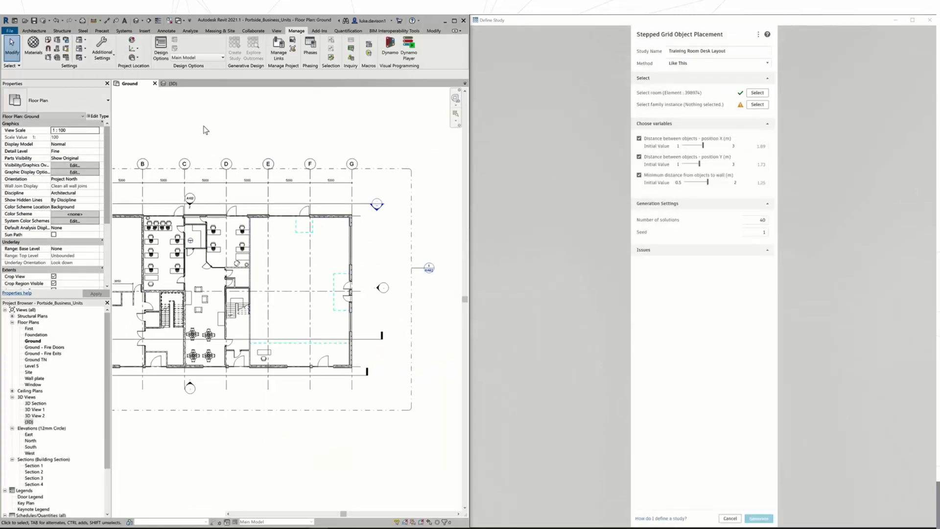
left_click(173, 84)
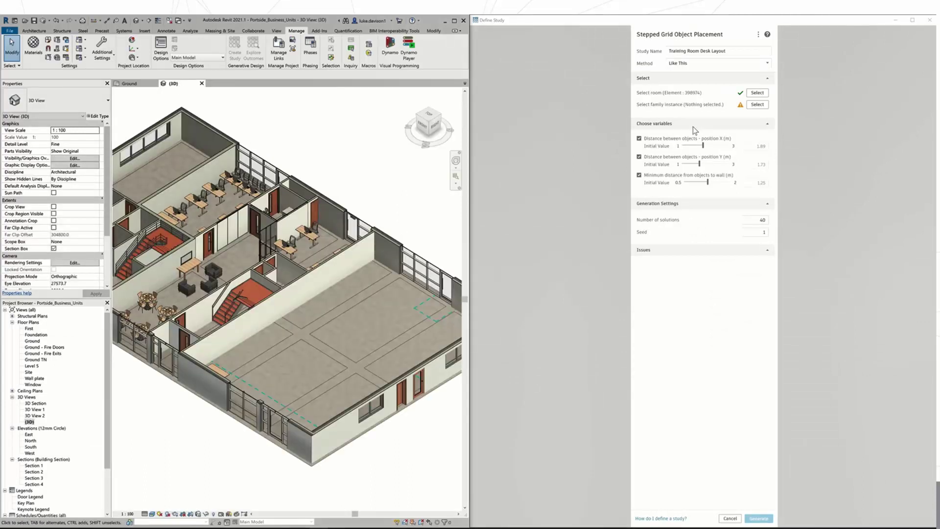
left_click(752, 106)
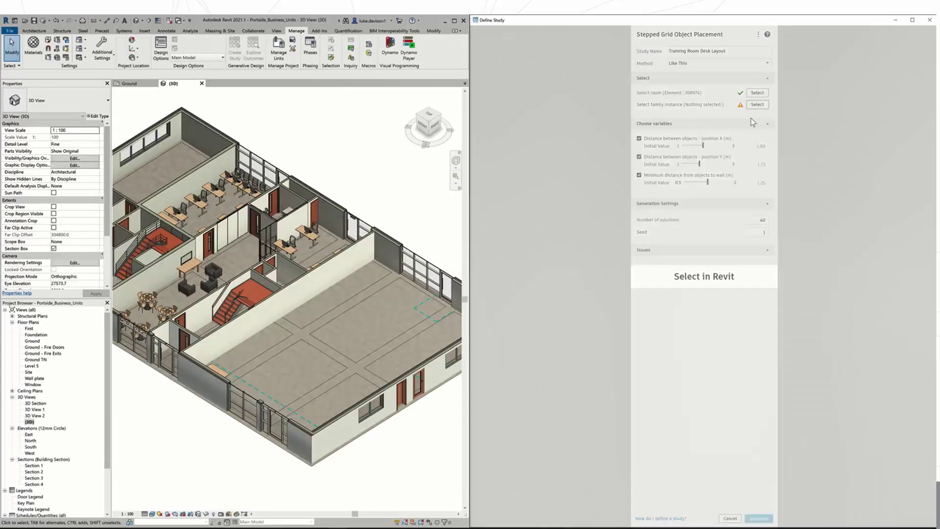
left_click(292, 256)
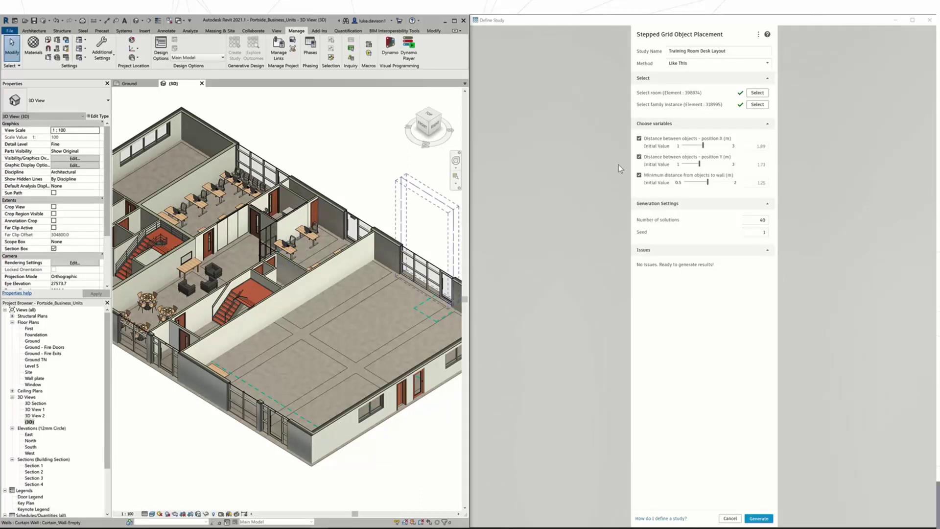
Step: Set the initial X and Y distances between objects to 2 m and the minimum wall distance to 1 m, and generate the study
left_click(639, 139)
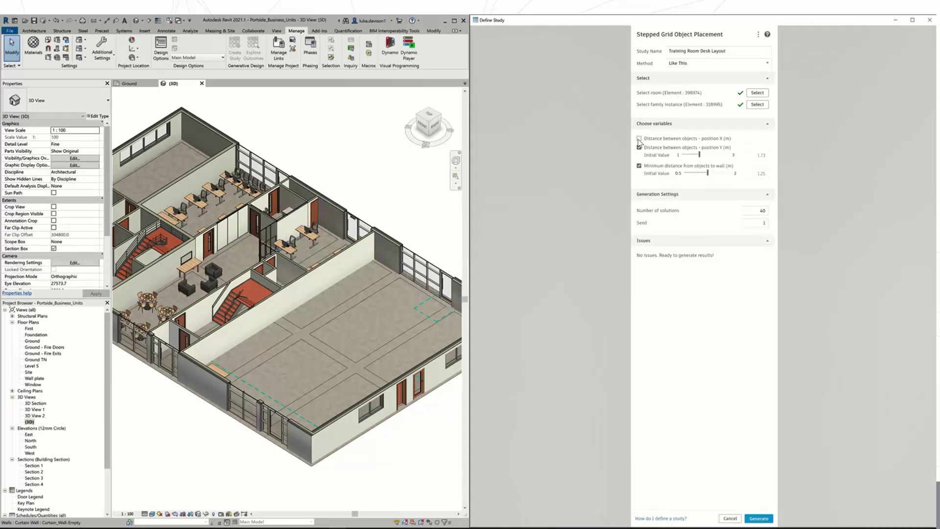
left_click(639, 139)
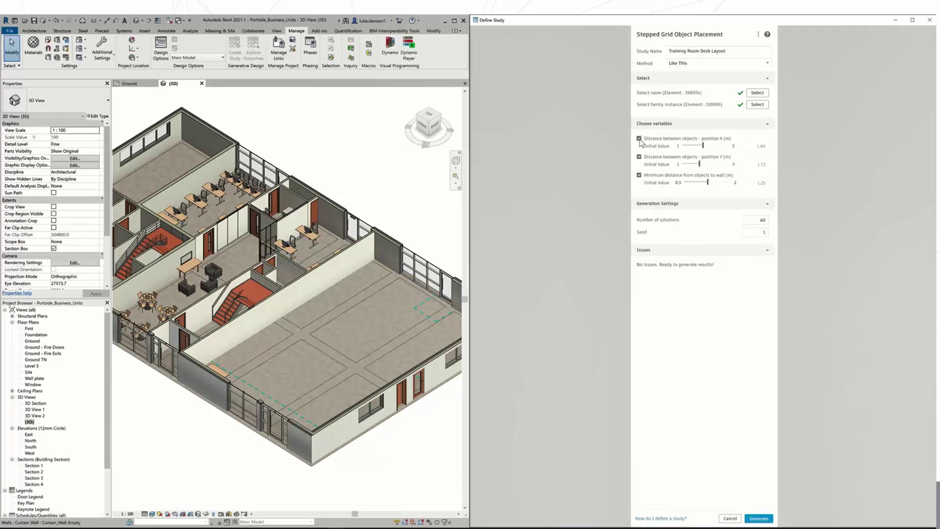
left_click(762, 145)
left_click_drag(702, 147, 704, 147)
left_click_drag(700, 163, 699, 163)
left_click(752, 231)
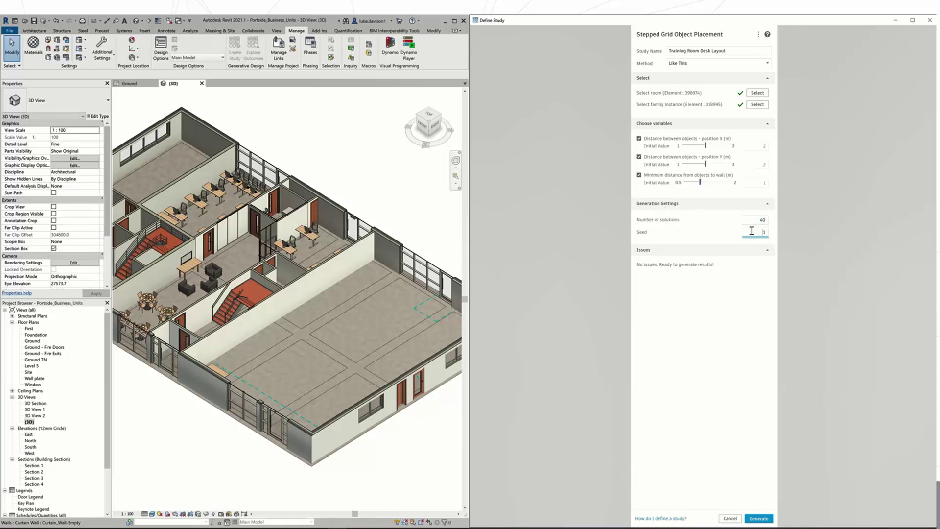
left_click(715, 236)
left_click(759, 518)
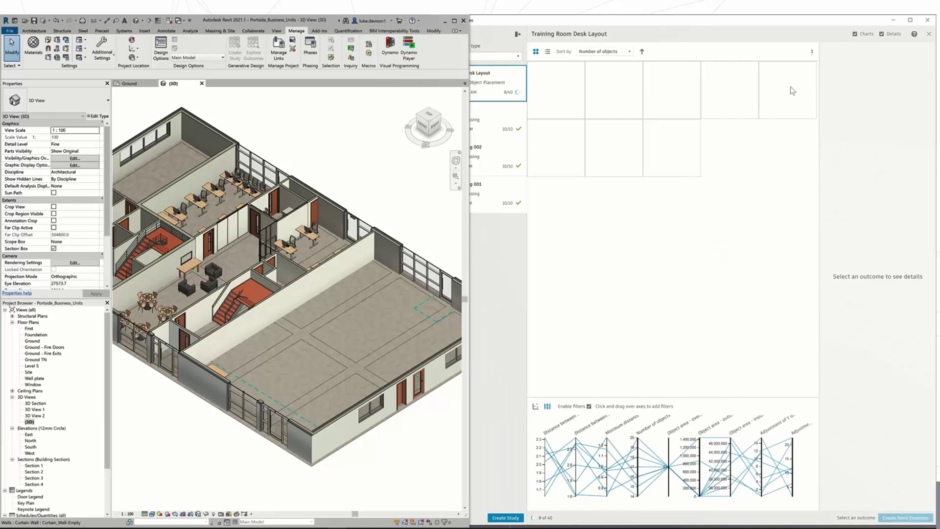
Step: Enlarge the outcomes window and browse through the pages of generated desk layouts
left_click(910, 21)
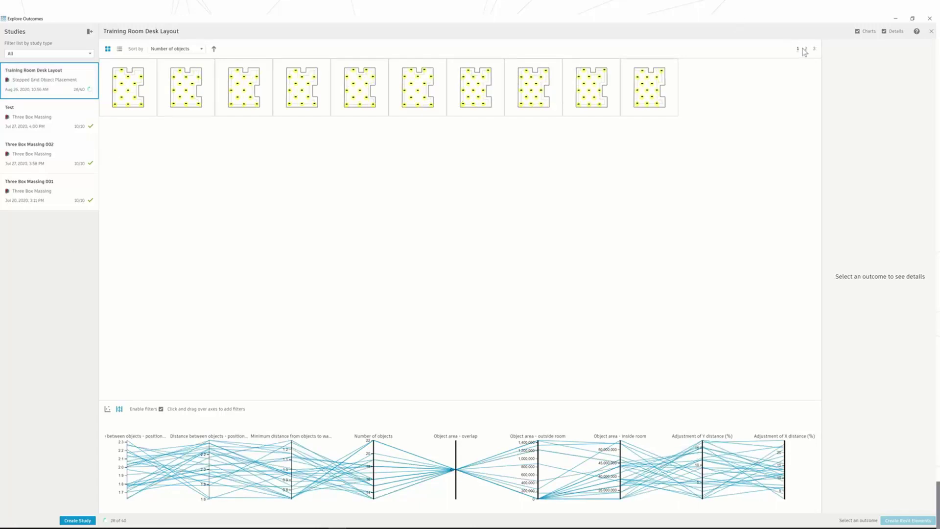
left_click(806, 49)
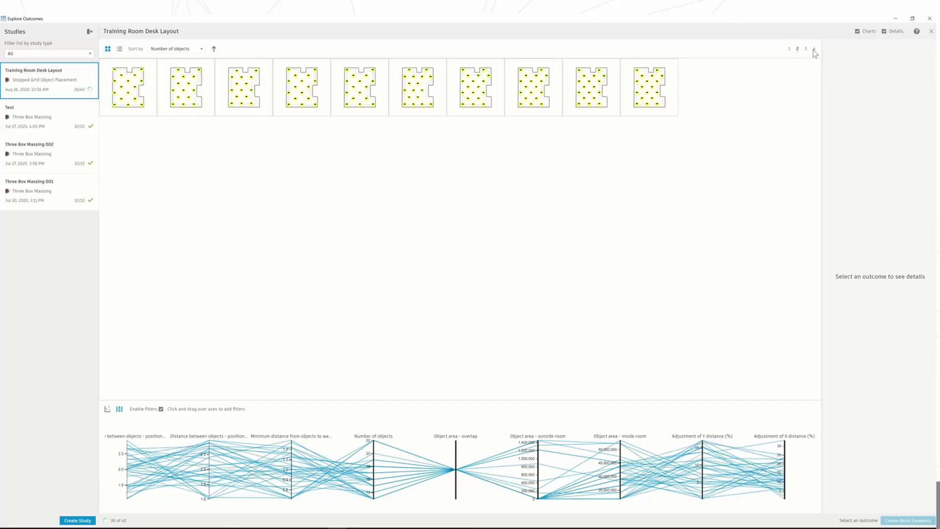
left_click(806, 49)
left_click(789, 50)
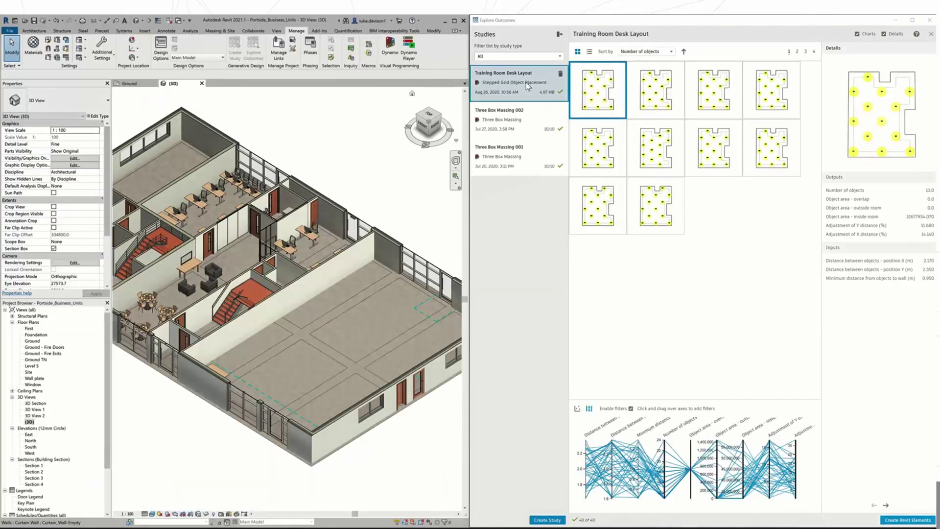
Step: Try sorting the outcomes by object area overlap and by adjustment of Y distance, and return to sorting by number of objects
left_click(646, 52)
left_click(649, 74)
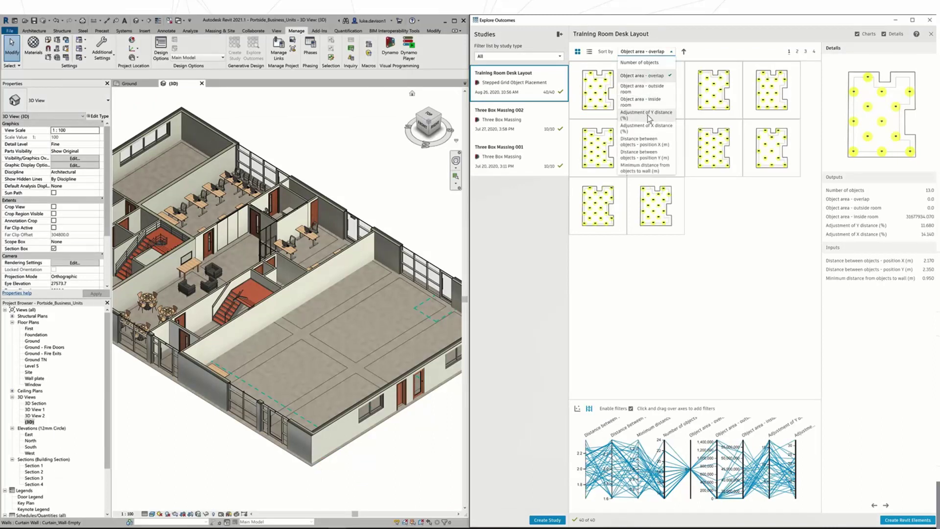
left_click(648, 114)
left_click(646, 52)
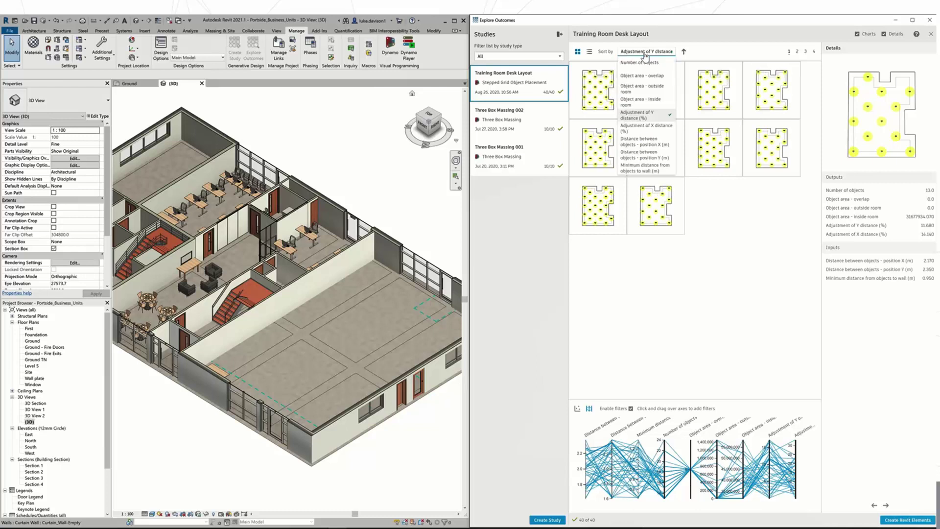
left_click(647, 65)
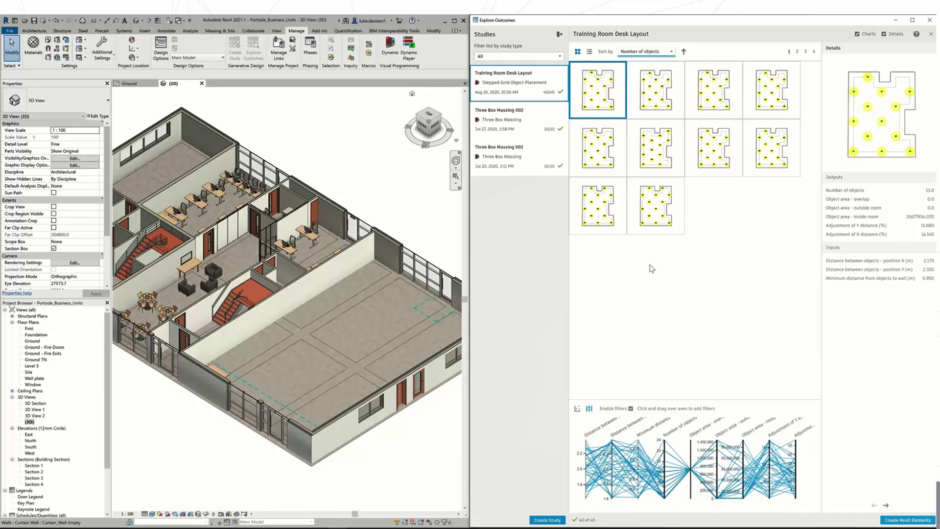
Step: Show the outcomes as a scatter plot, inspect the details of several plotted layouts and view the Y-axis options
left_click(578, 411)
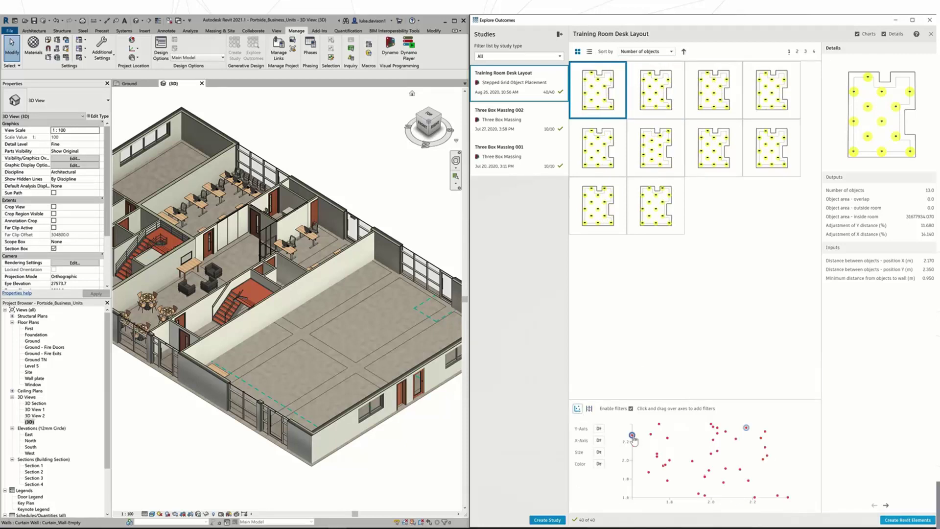
left_click(713, 439)
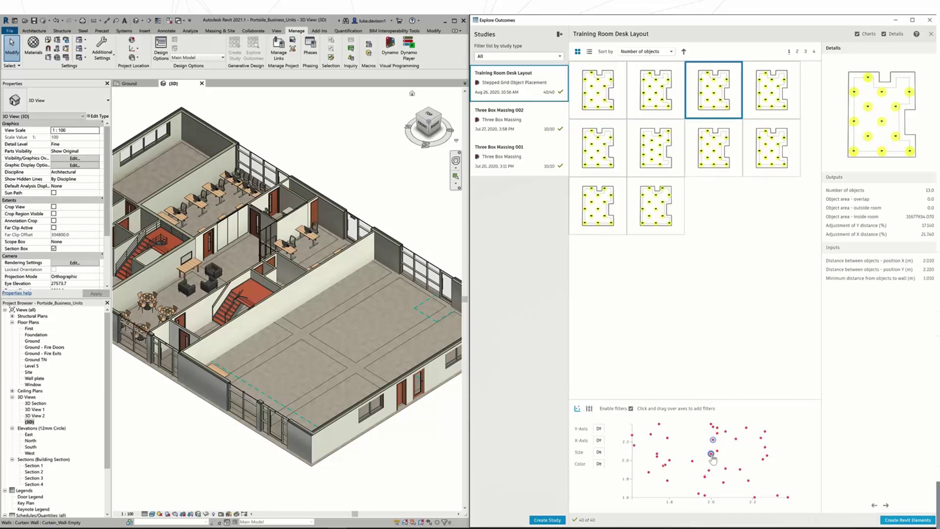
left_click(711, 453)
left_click(708, 470)
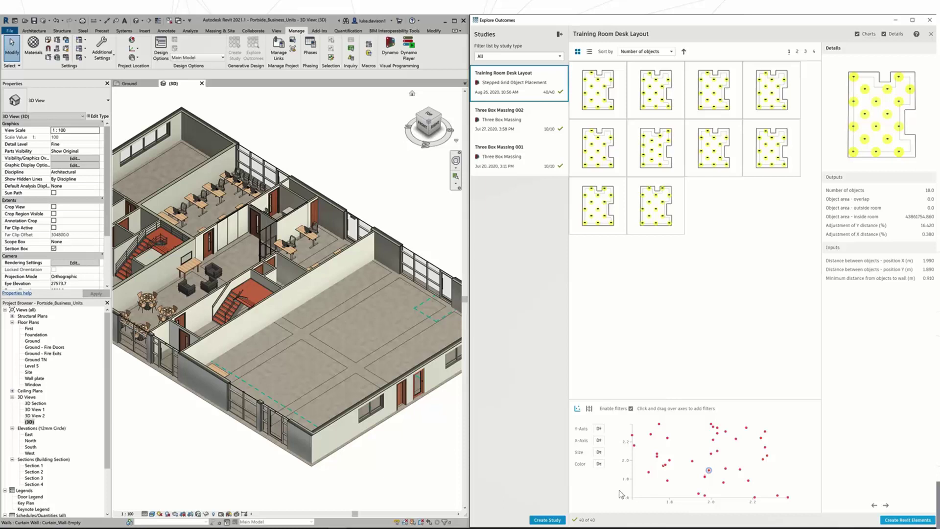
left_click(600, 429)
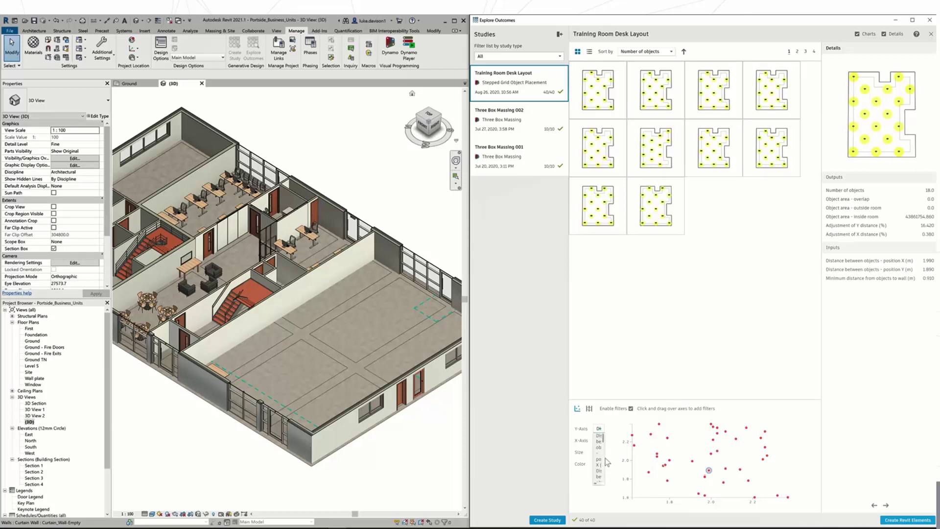
left_click(630, 413)
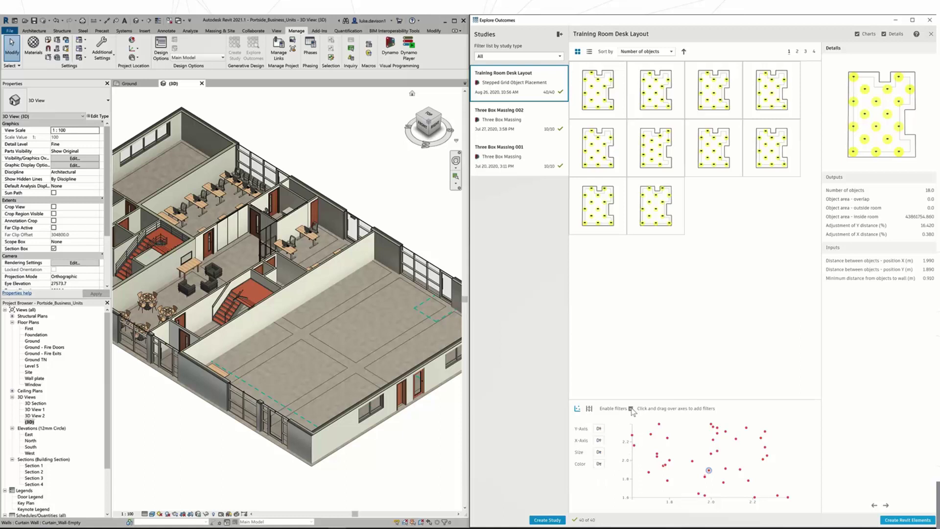
Step: Filter the outcomes in the parallel coordinates chart to the higher X and Y object distances and the lower numbers of objects
left_click(590, 409)
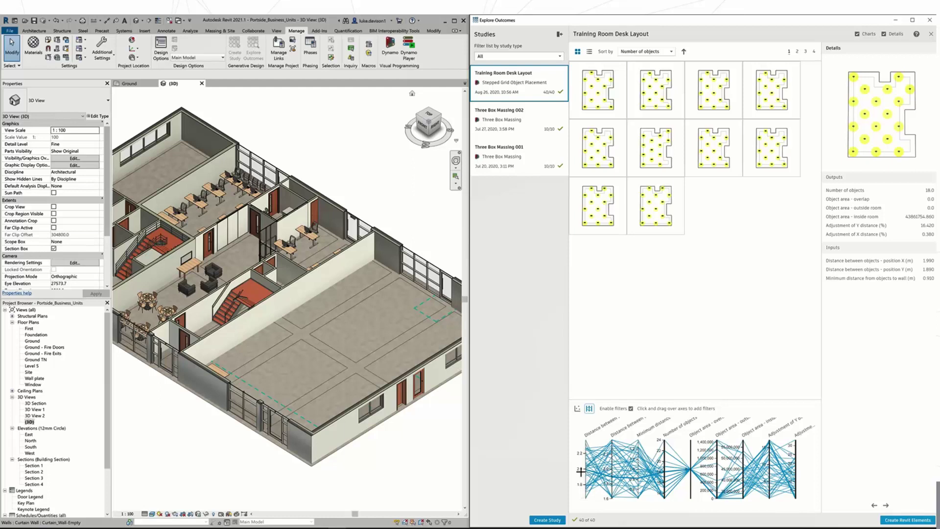
mouse_move(585, 447)
left_mouse_down()
mouse_move(585, 479)
mouse_move(612, 453)
mouse_move(664, 468)
mouse_move(666, 488)
left_mouse_up()
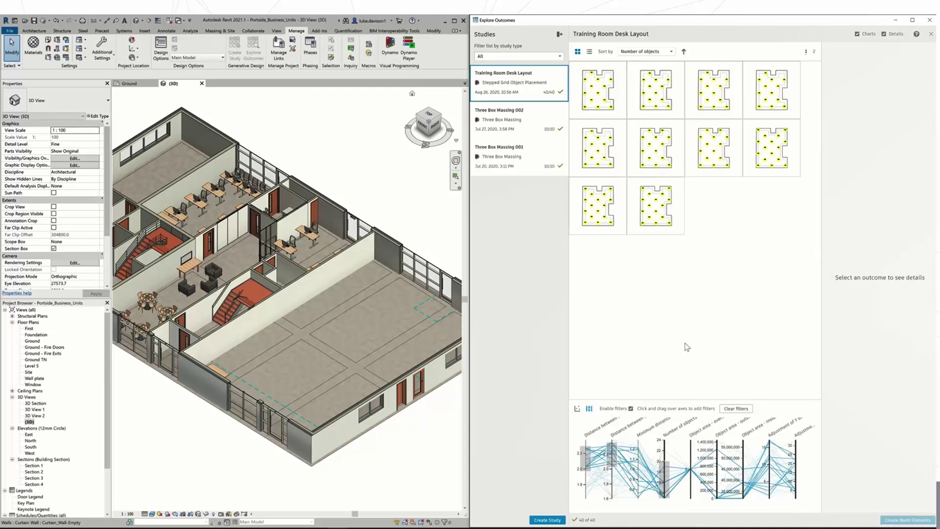
Step: Compare the first two filtered layouts and create Revit elements from the first one
left_click(594, 92)
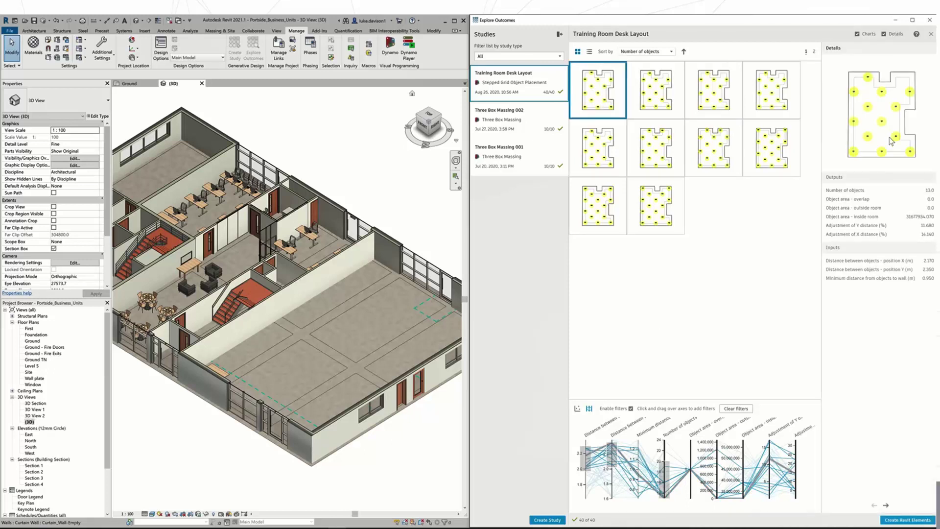
left_click(664, 90)
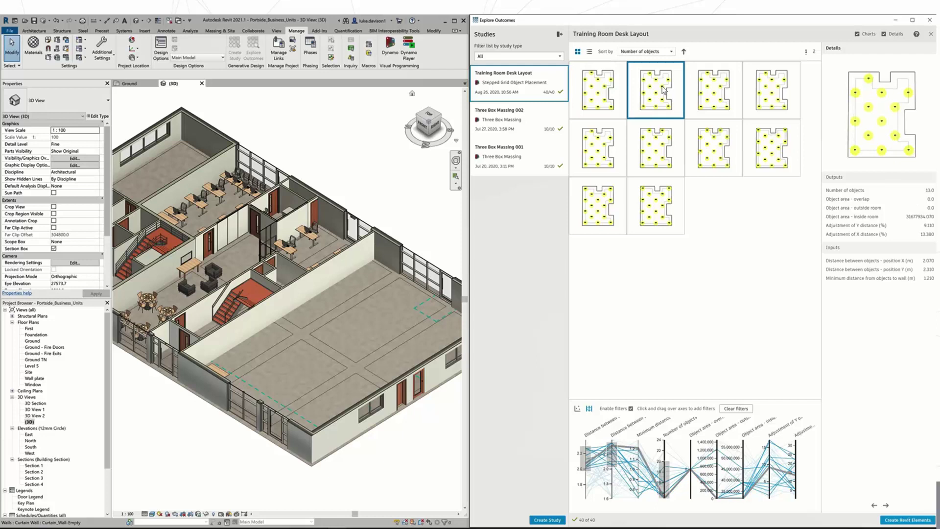
left_click(603, 103)
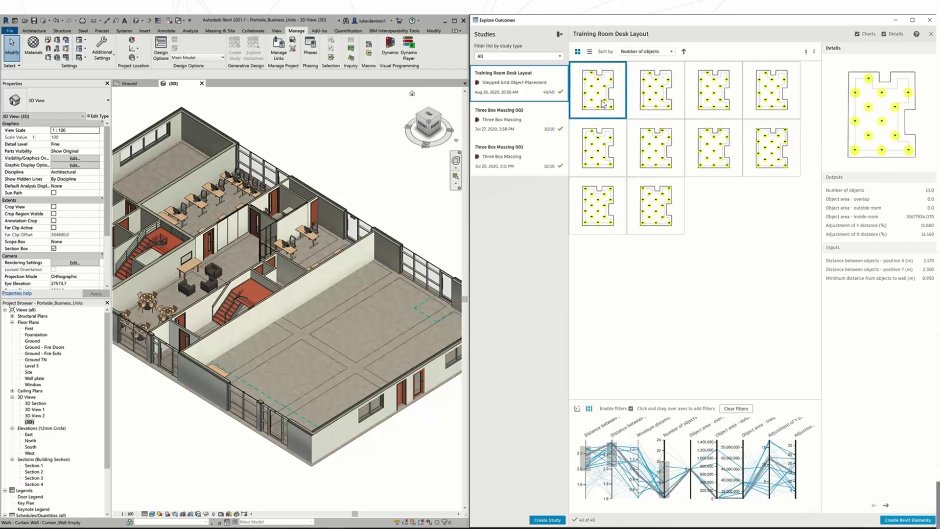
left_click(891, 522)
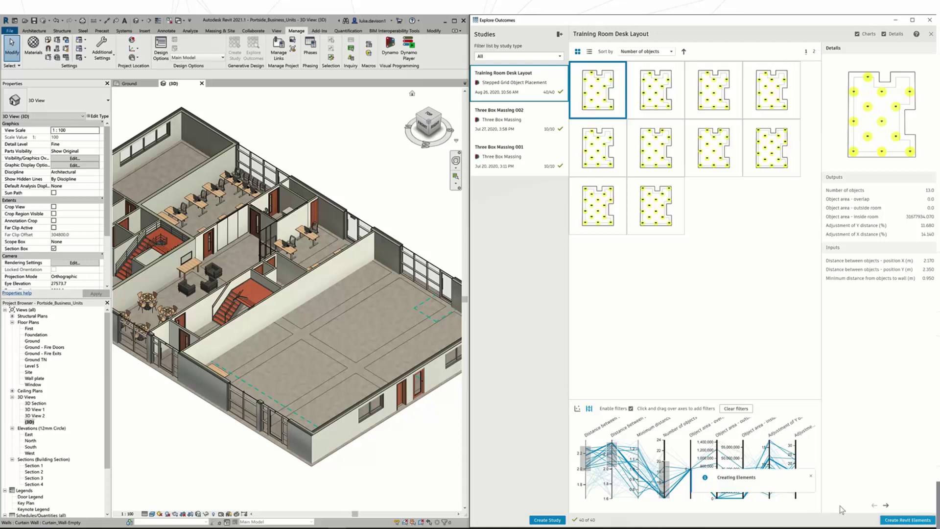